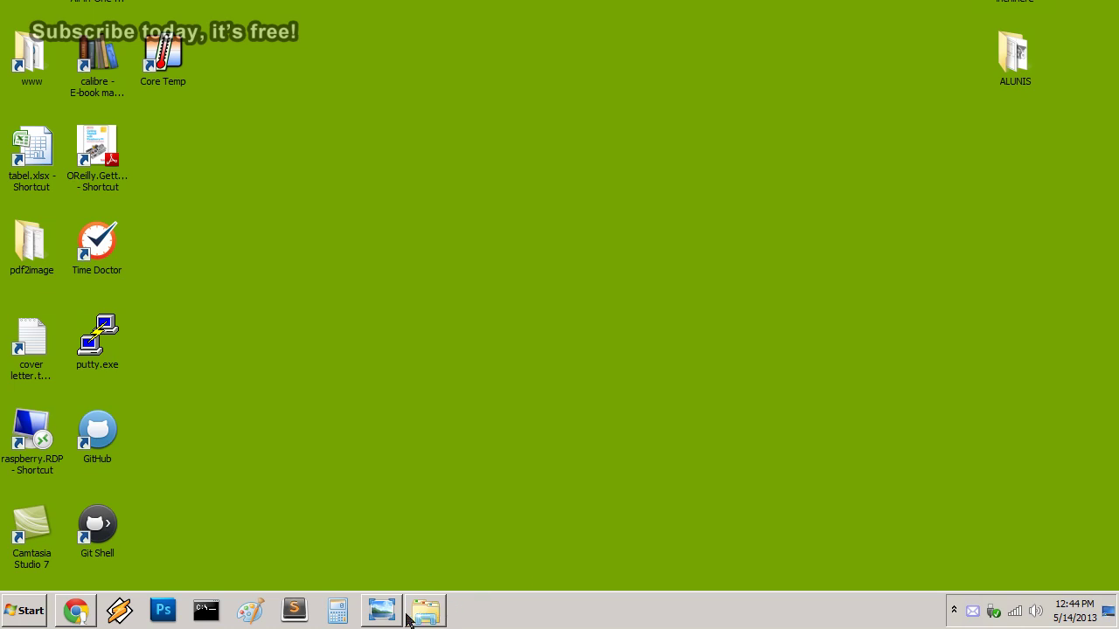
pyautogui.click(382, 612)
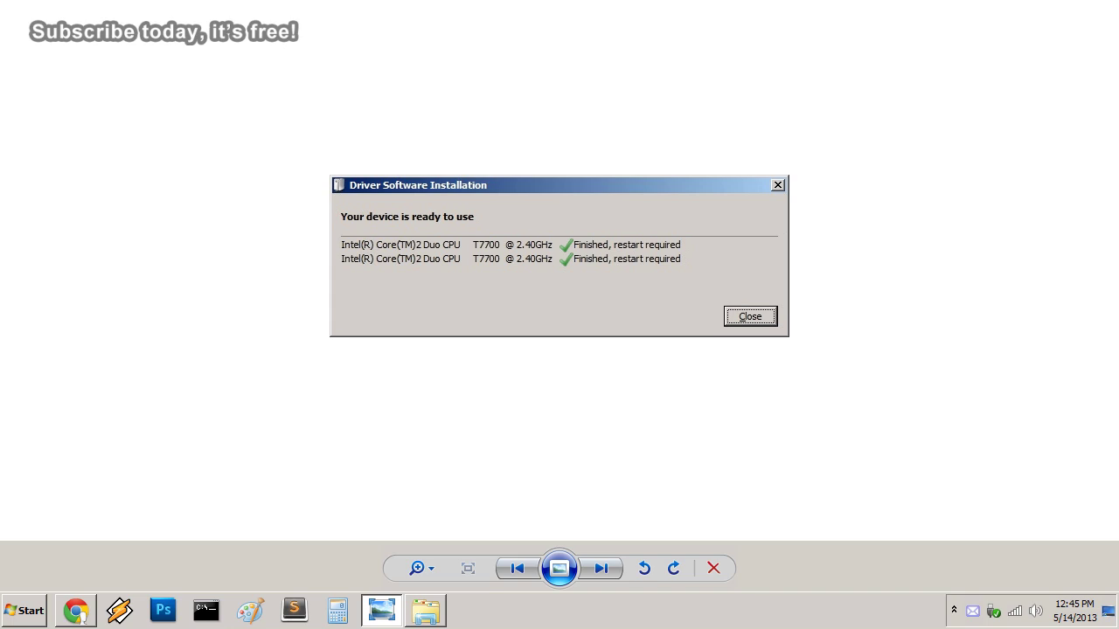
pyautogui.hotkey('alt', 'F4')
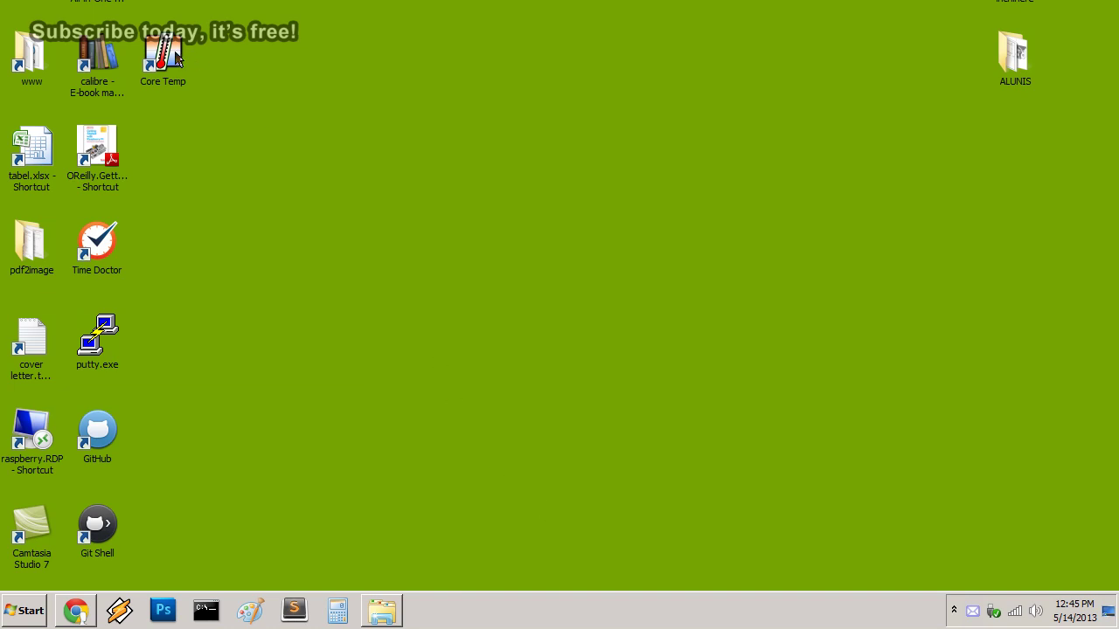
# - Launch Core Temp from the desktop to see the T7700 (Merom) details and 49°C/52°C core temperatures
pyautogui.click(174, 56)
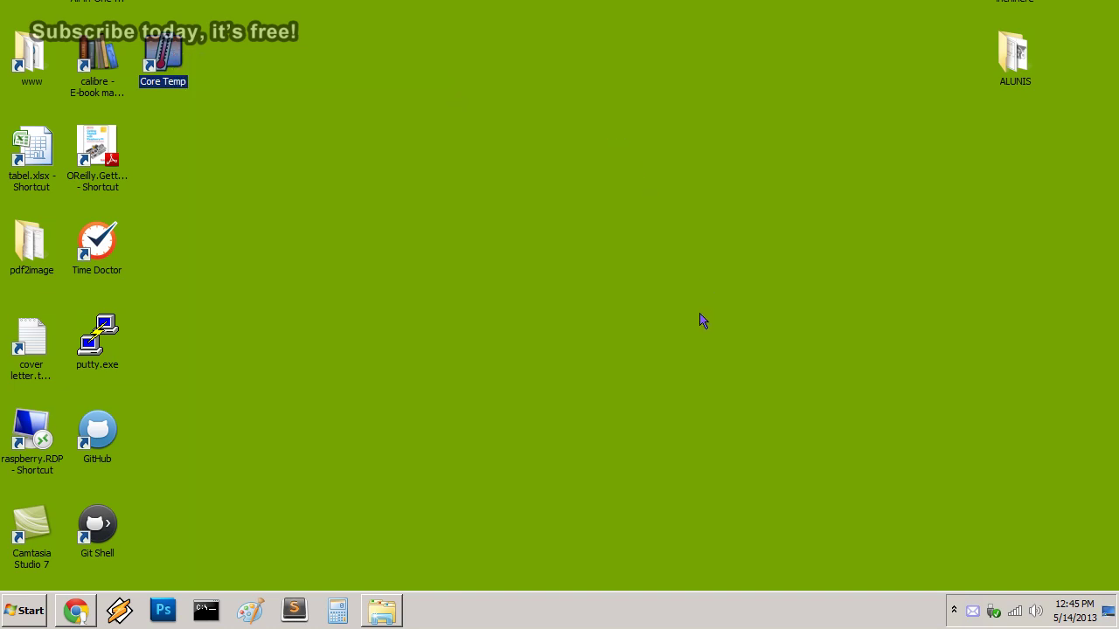
pyautogui.press('Return')
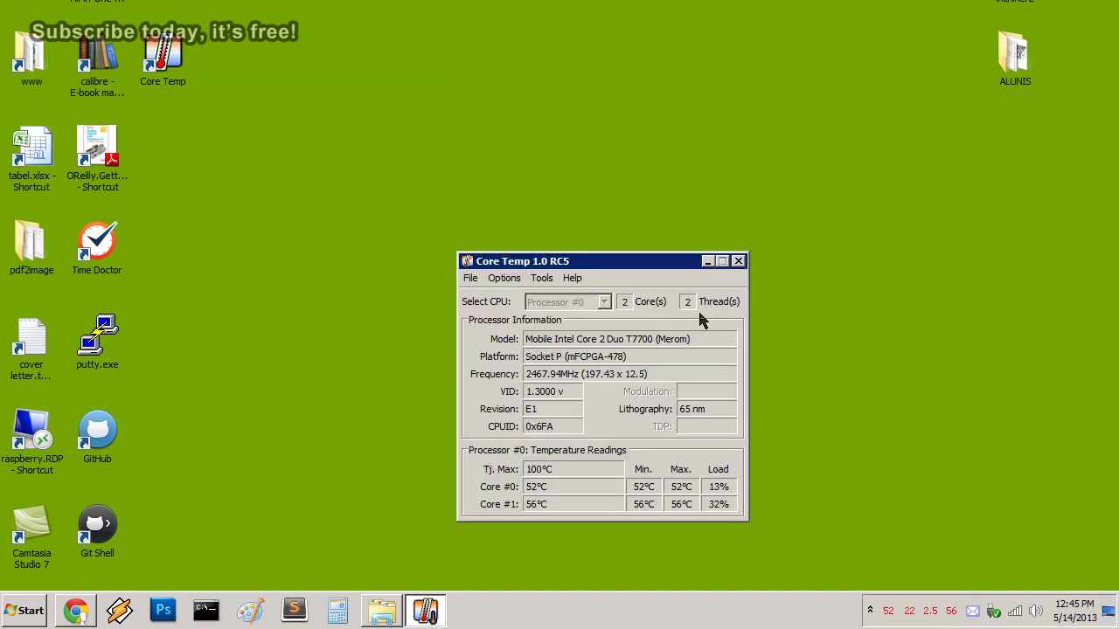
pyautogui.moveTo(638, 263); pyautogui.dragTo(520, 180)
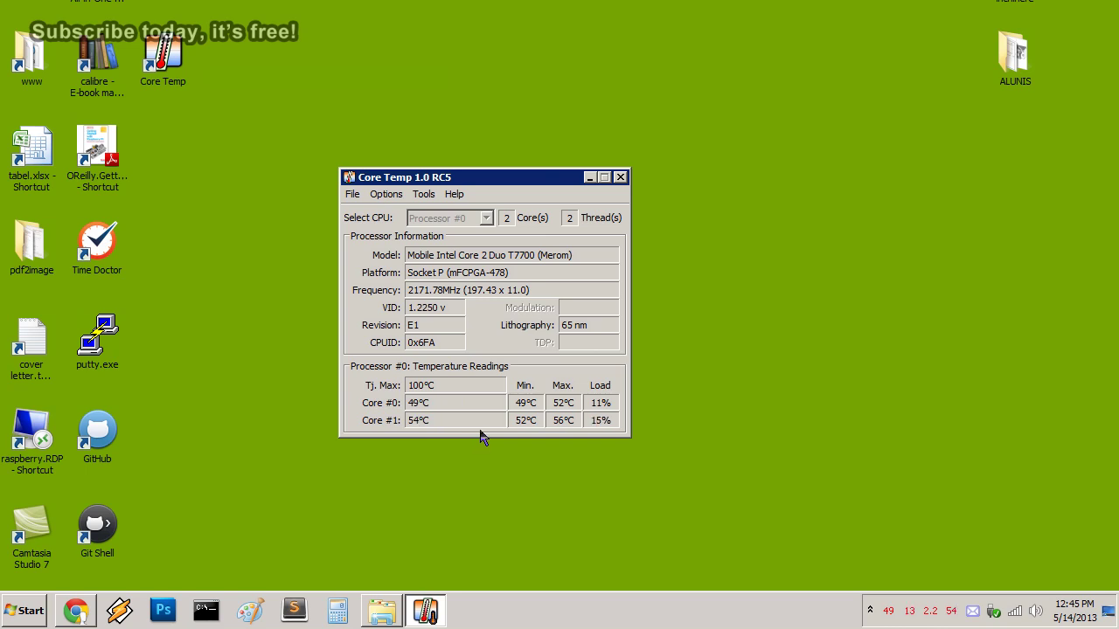
pyautogui.moveTo(528, 186); pyautogui.dragTo(628, 261)
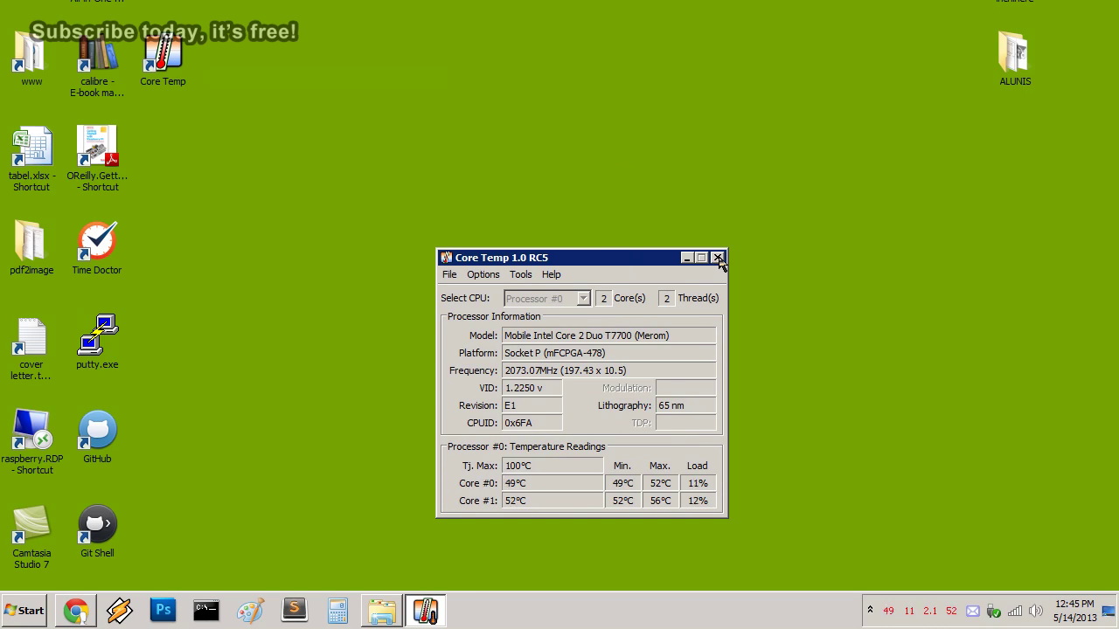
# - Close the Core Temp window, open the Computer drive listing, then reveal the desktop
pyautogui.click(718, 259)
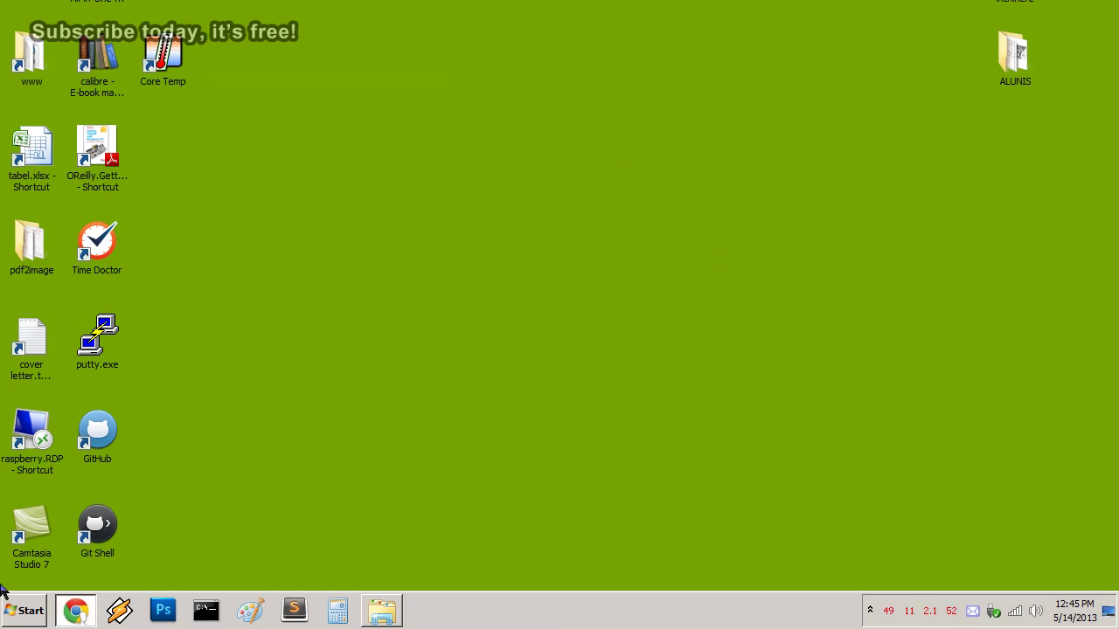
pyautogui.click(33, 617)
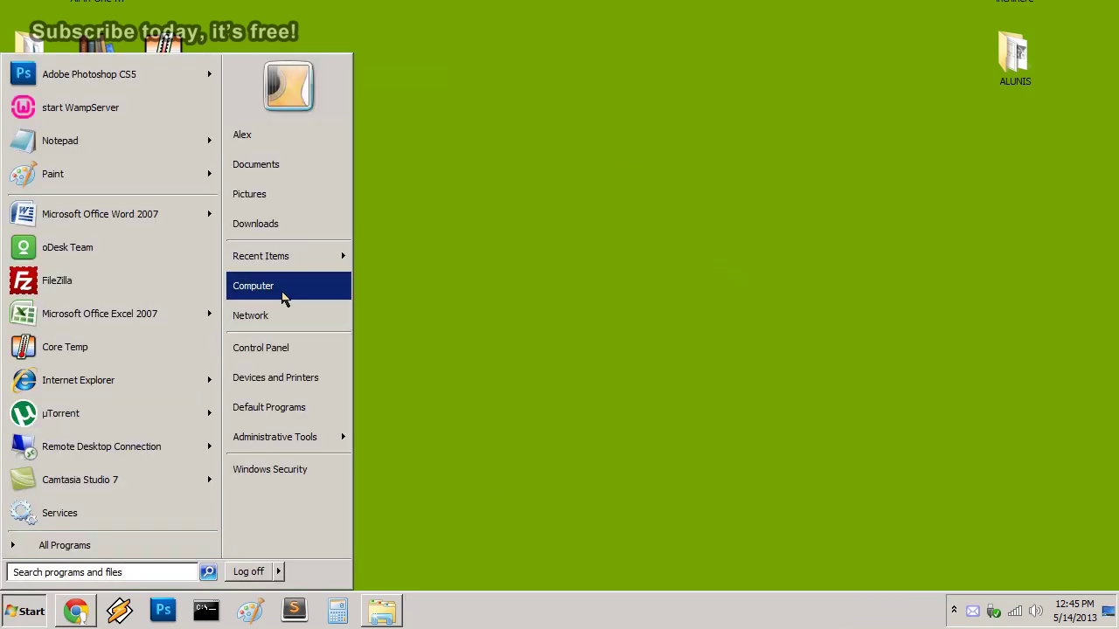
pyautogui.click(282, 294)
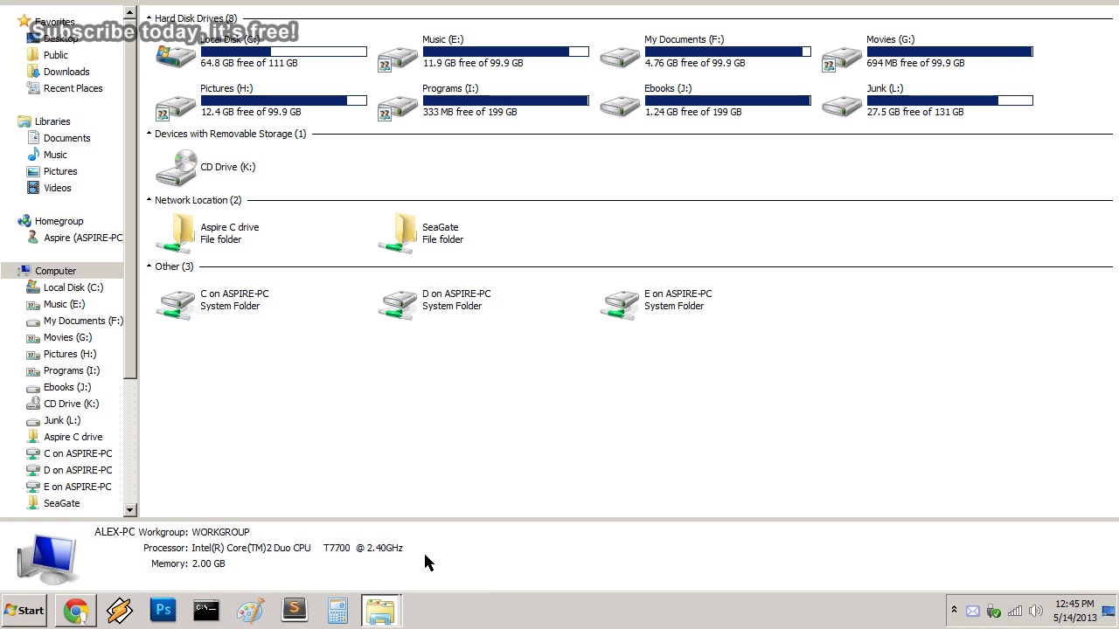
pyautogui.press('super+d')
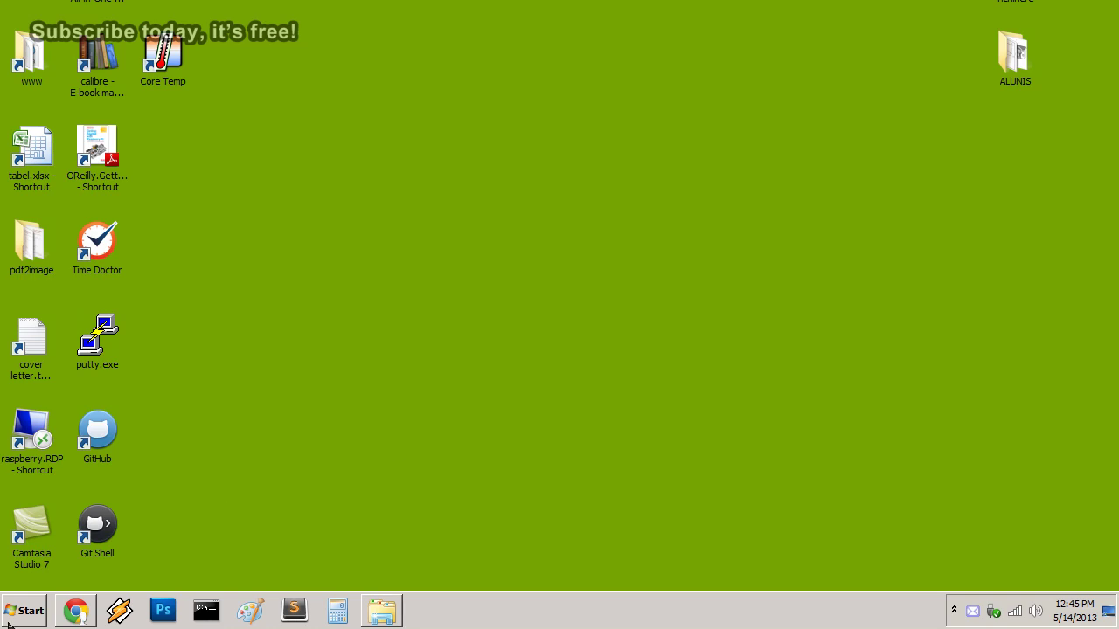
# - Show the Control Panel System page listing the Core 2 Duo T7700 @ 2.40GHz, and open an admin Command Prompt
pyautogui.click(9, 619)
pyautogui.click(327, 357)
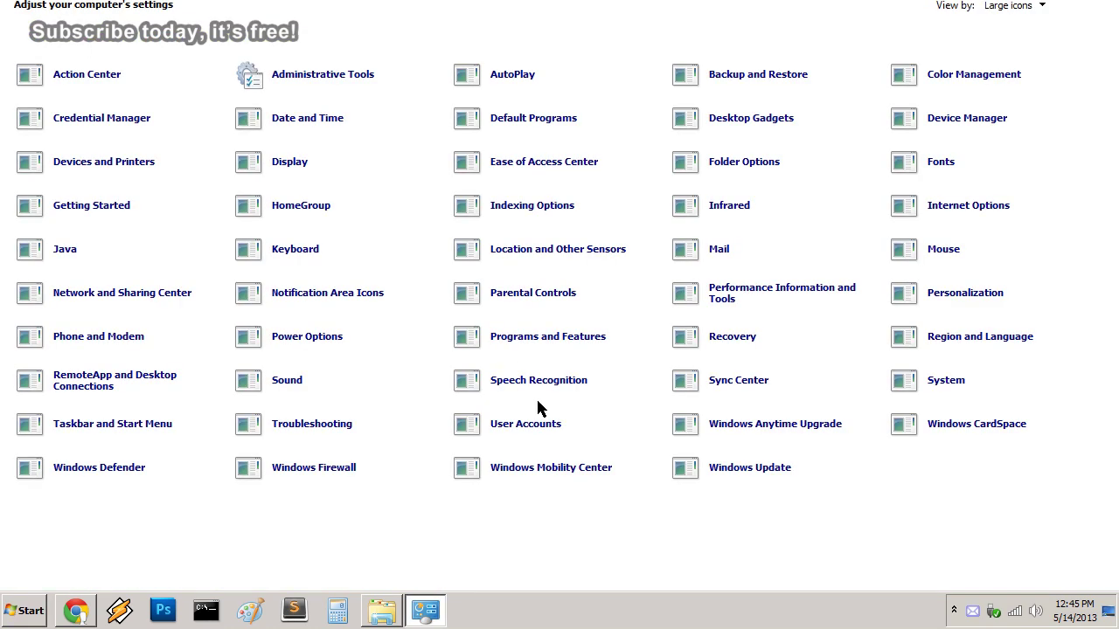
pyautogui.click(949, 382)
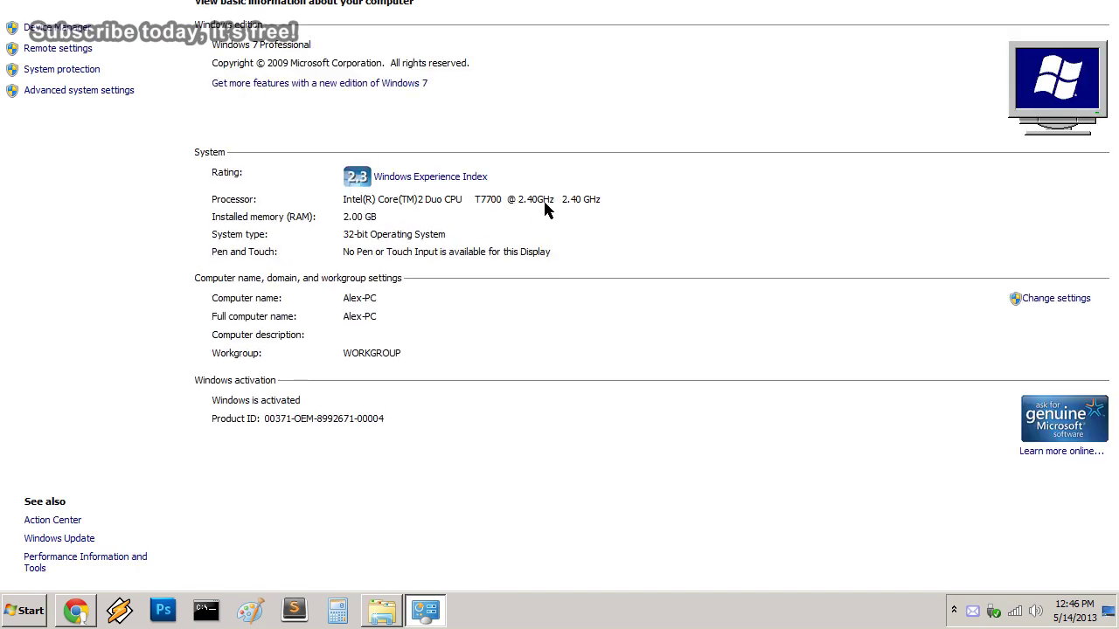
pyautogui.click(207, 611)
pyautogui.write('systeminfo')
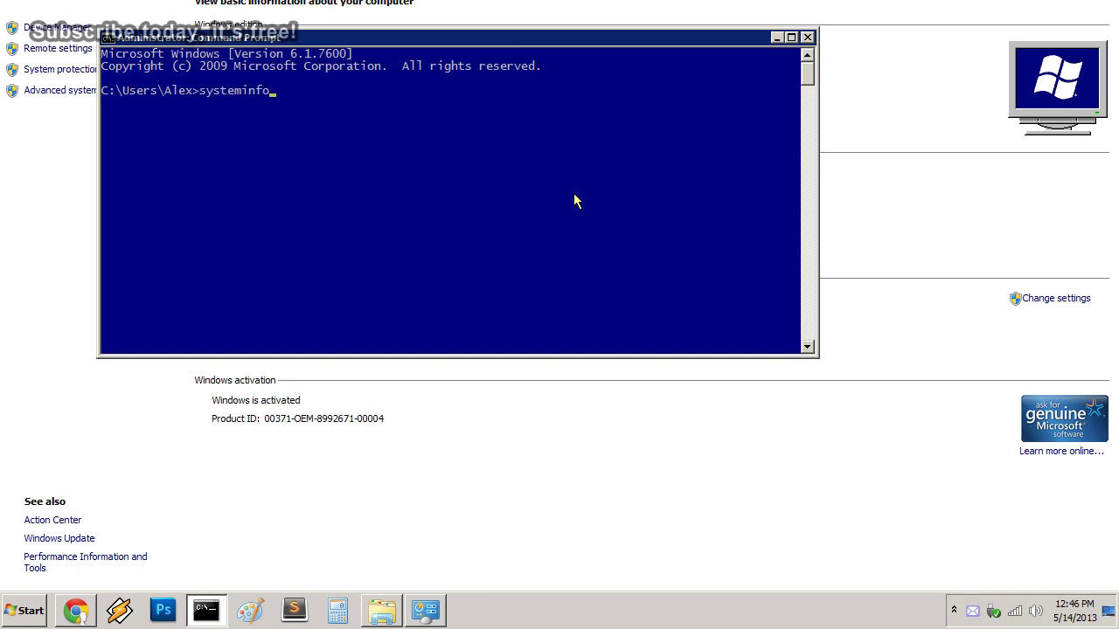
# - Run systeminfo to confirm the ~2401 Mhz processor, then close the command prompt and System page
pyautogui.press('Return')
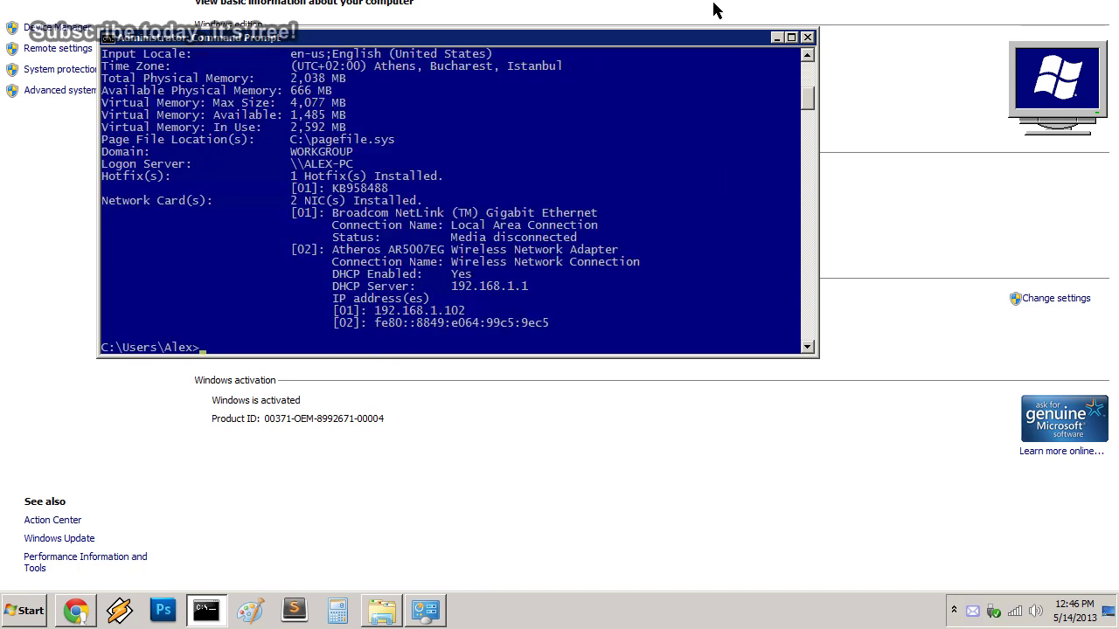
pyautogui.click(807, 347)
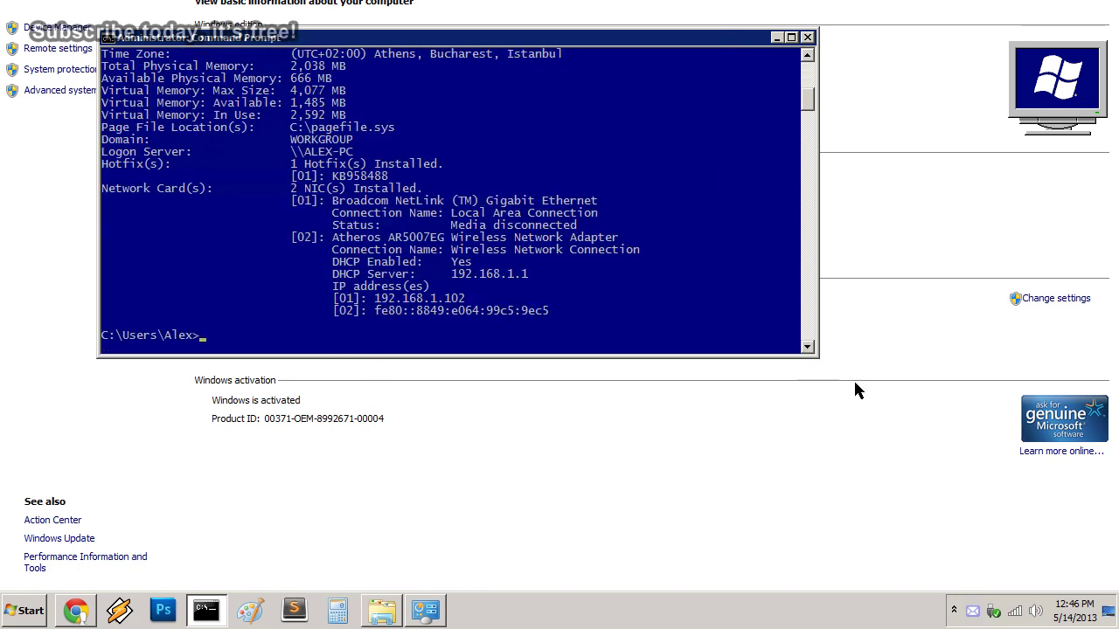
pyautogui.moveTo(812, 355); pyautogui.dragTo(947, 579)
pyautogui.scroll(6, 415, 273)
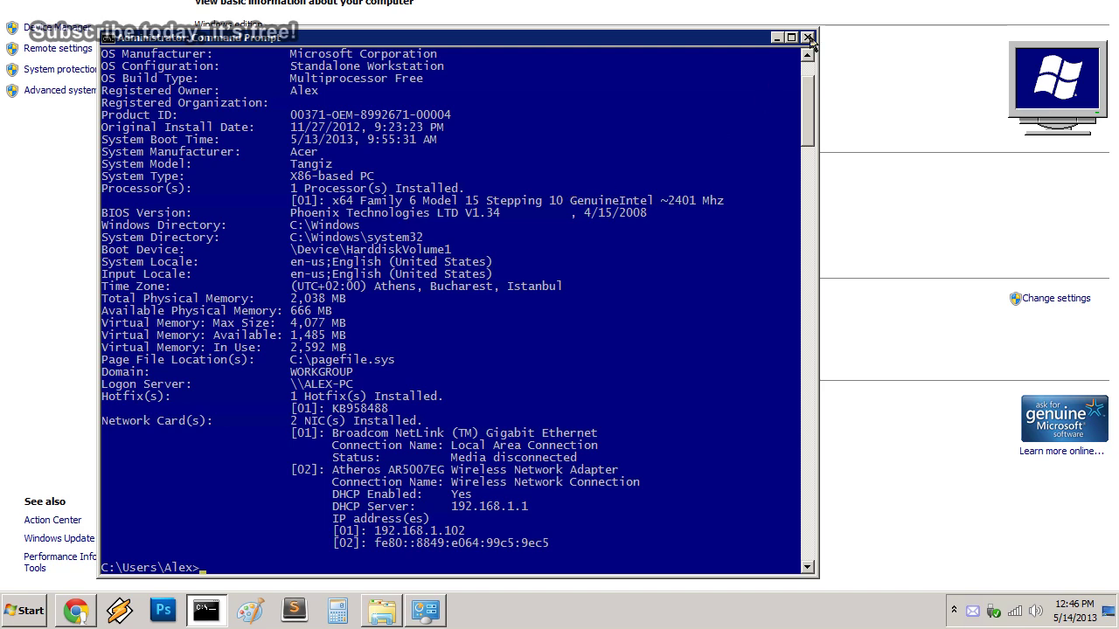
pyautogui.click(810, 38)
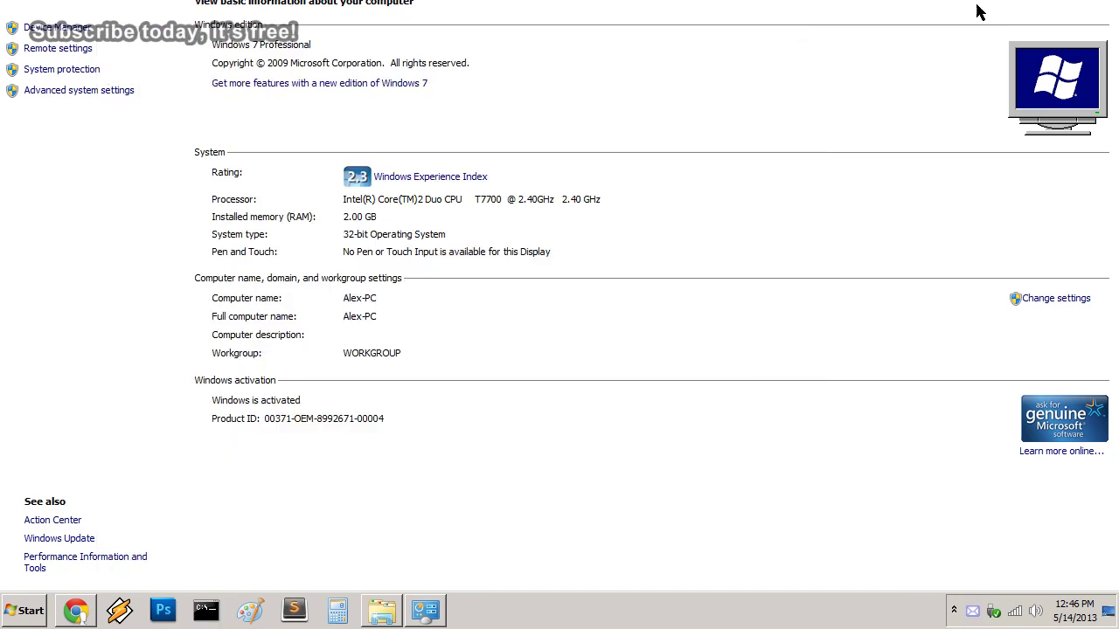
pyautogui.hotkey('alt', 'F4')
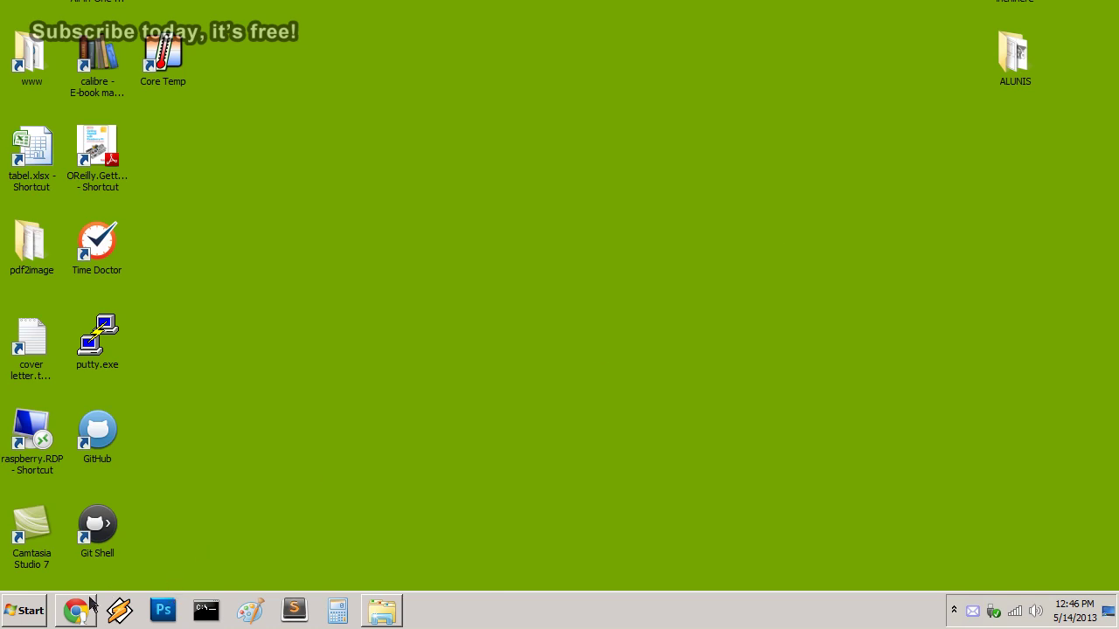
# - Review the Celeron vs Core 2 Duo benchmark table in Chrome, then show the Downloads folder with SUPER_PI.EXE
pyautogui.moveTo(81, 614)
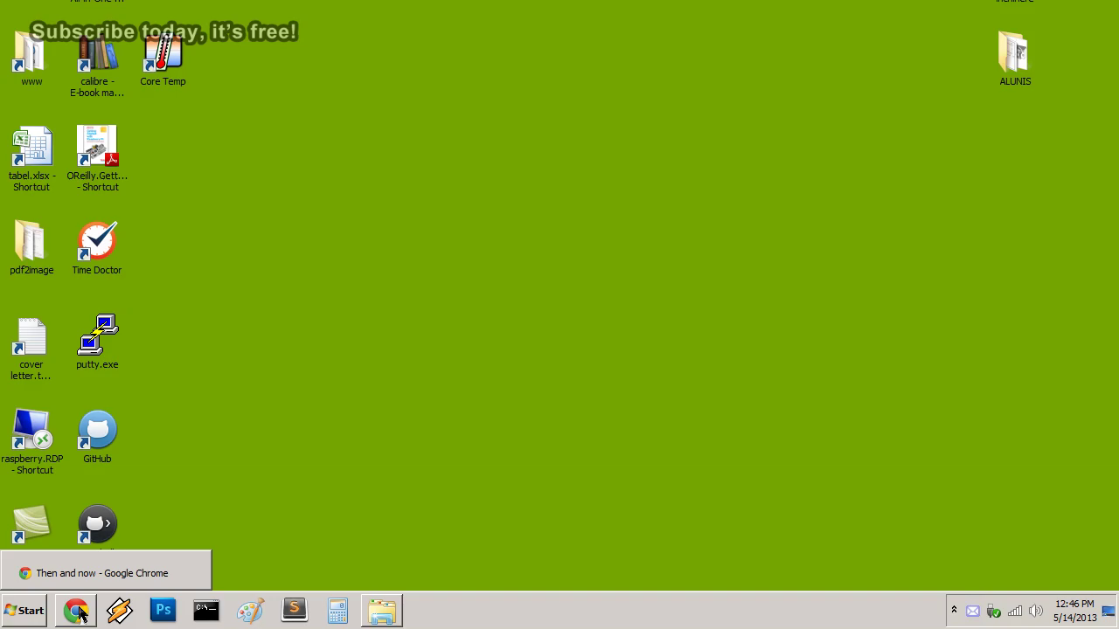
pyautogui.click(81, 615)
pyautogui.scroll(3, 662, 433)
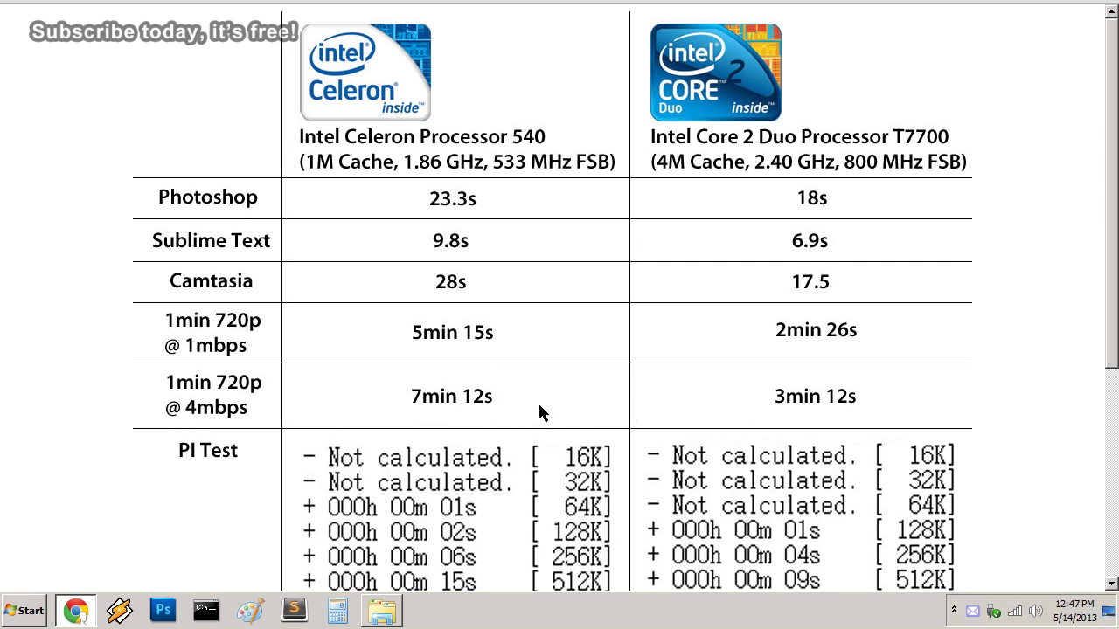
pyautogui.scroll(-3, 542, 407)
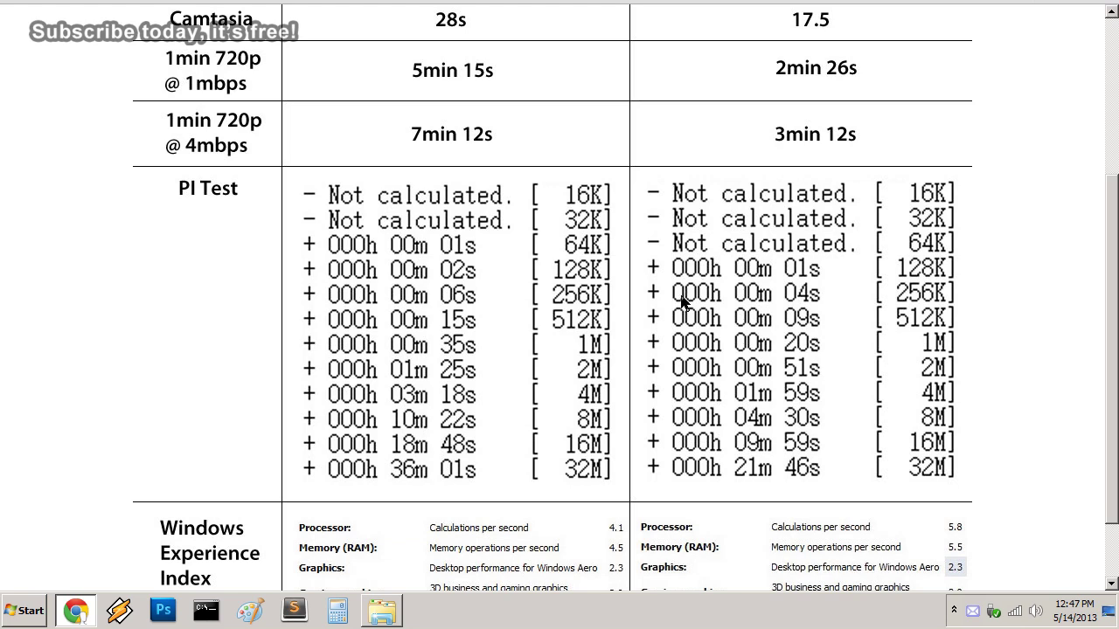
pyautogui.click(382, 610)
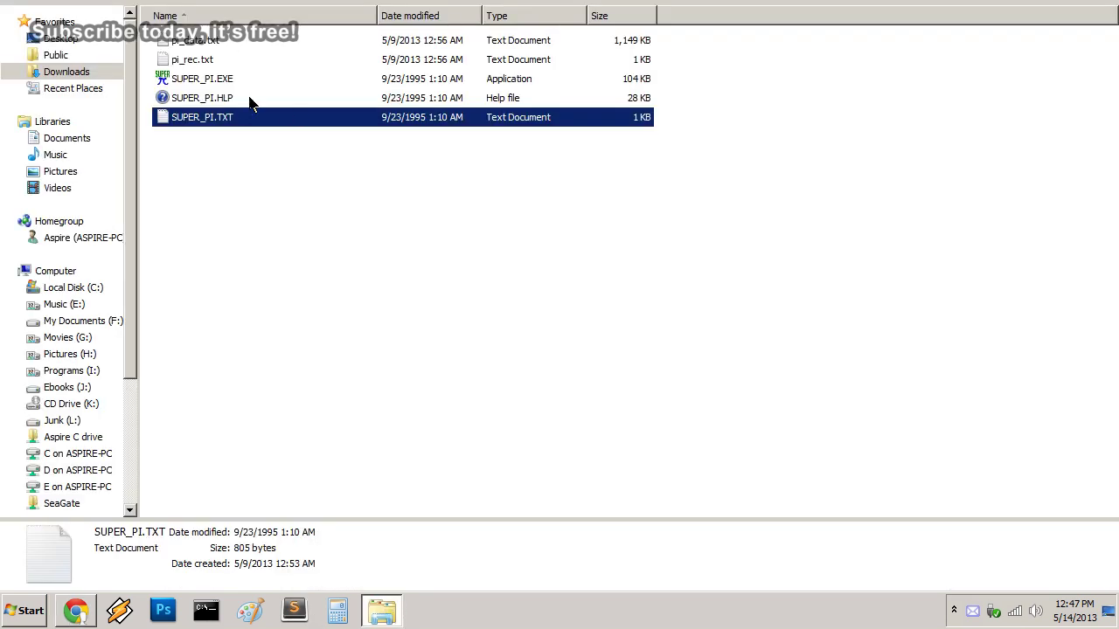
# - Launch SUPER_PI.EXE and move its window to the right
pyautogui.doubleClick(186, 80)
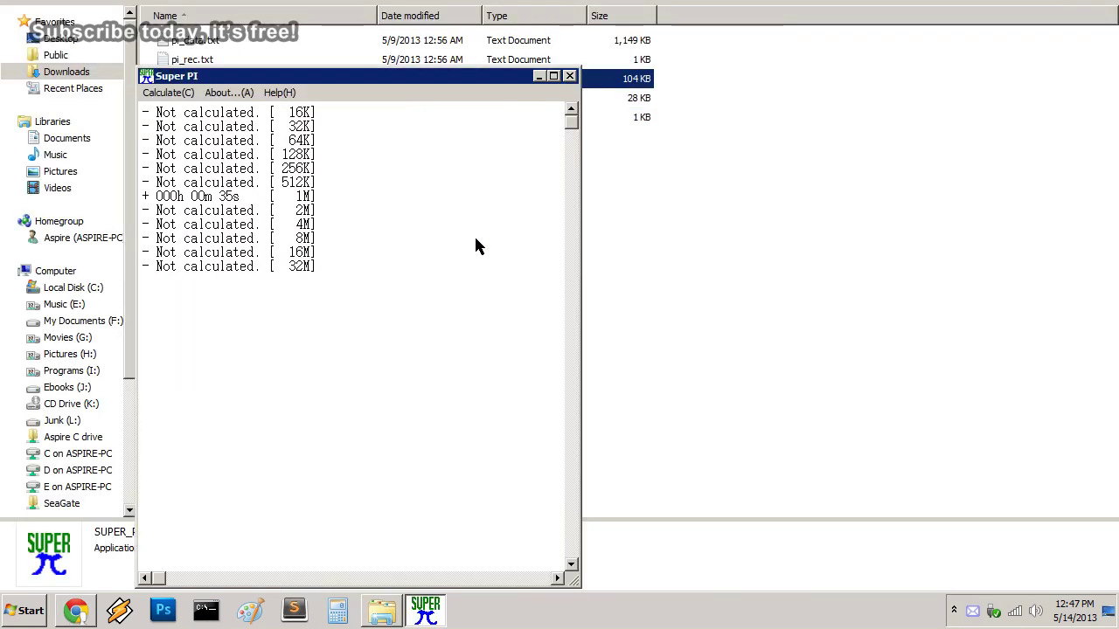
pyautogui.moveTo(316, 81); pyautogui.dragTo(541, 77)
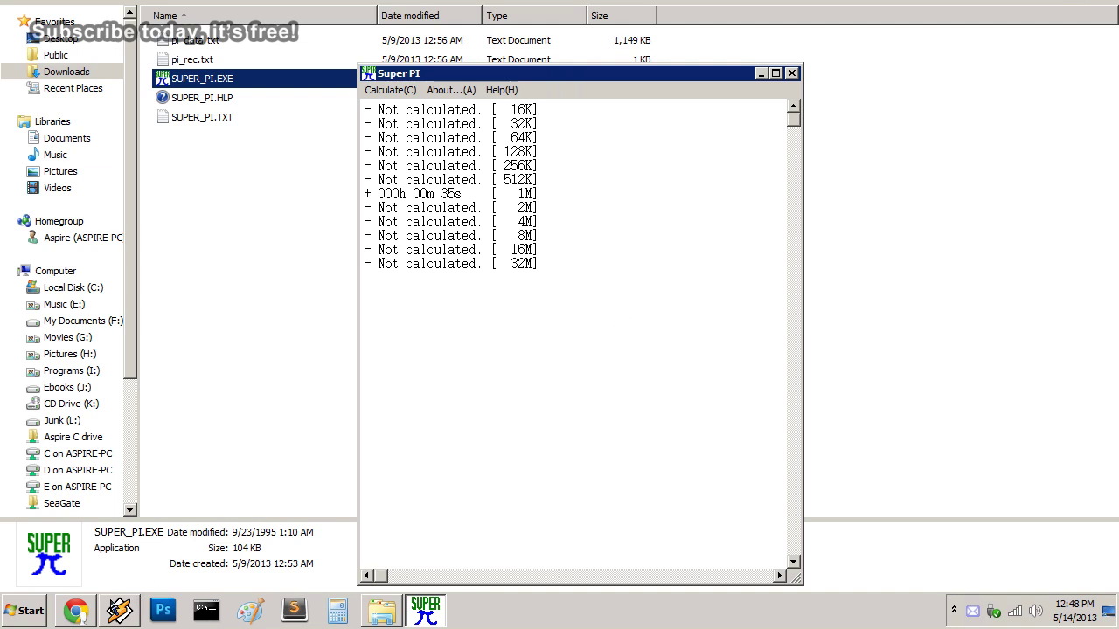
# - Set Super PI to calculate 32M digits, then return to the Chrome benchmark comparison page
pyautogui.moveTo(84, 619)
pyautogui.click(395, 90)
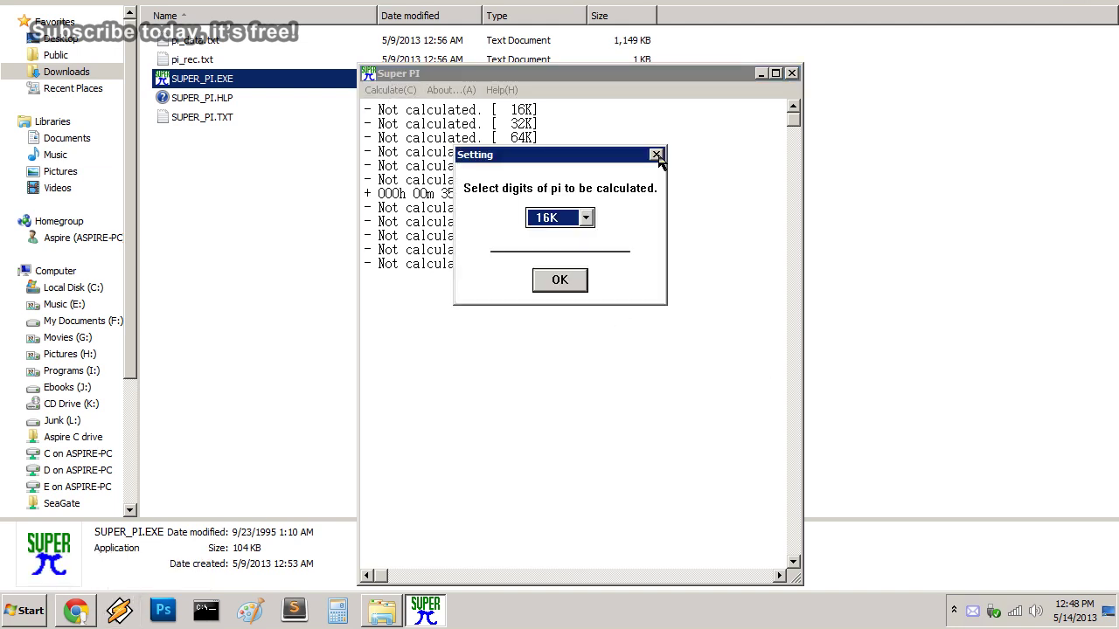
pyautogui.click(586, 218)
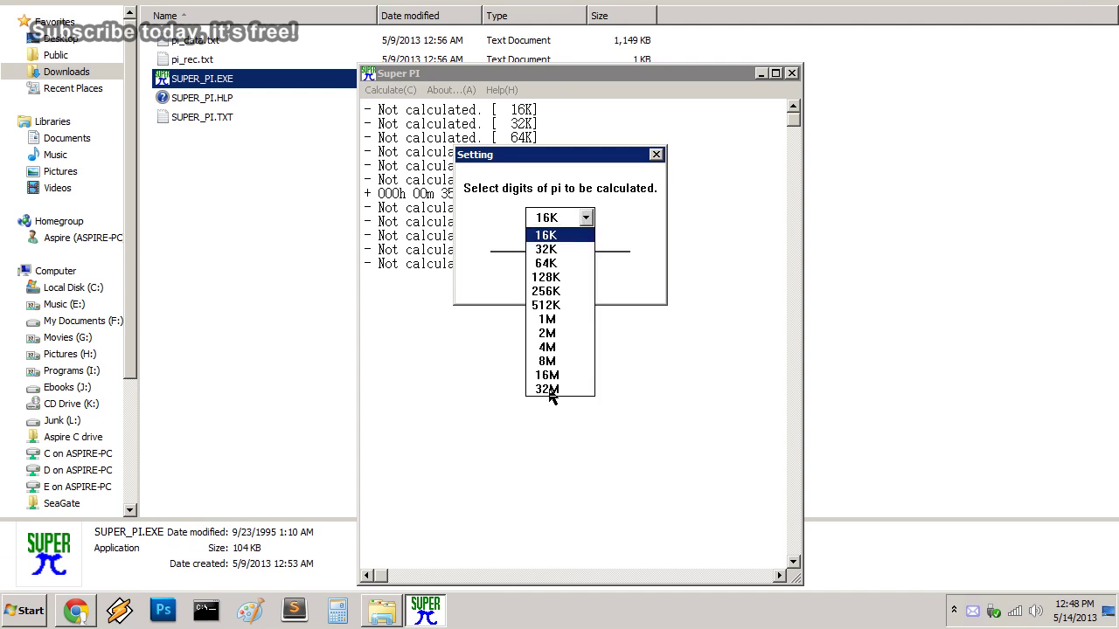
pyautogui.click(547, 390)
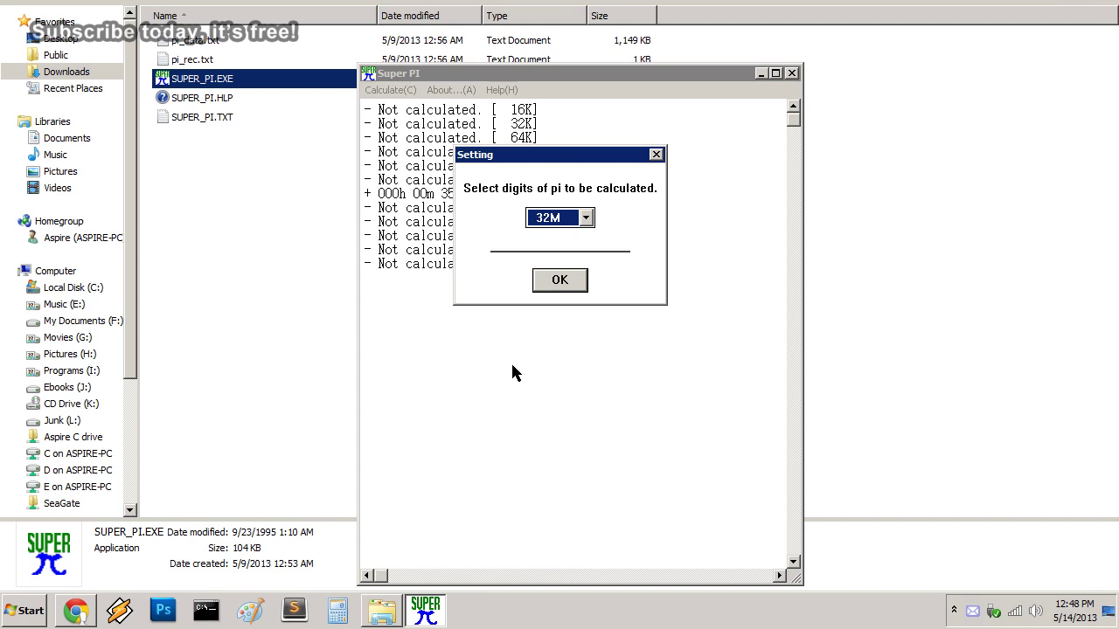
pyautogui.click(119, 611)
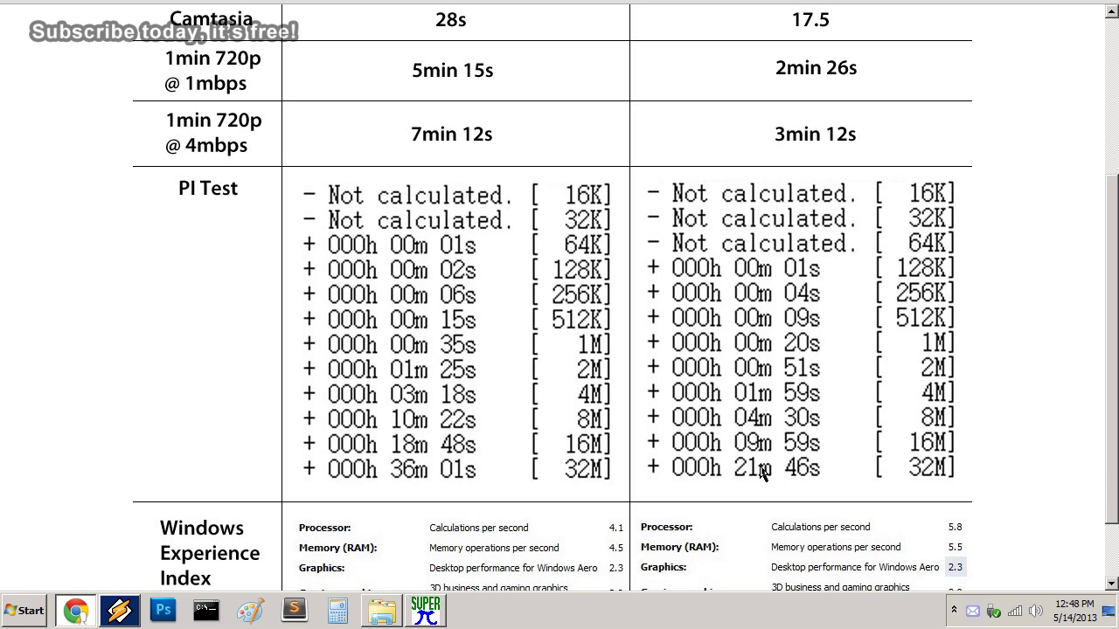
pyautogui.scroll(-1, 737, 372)
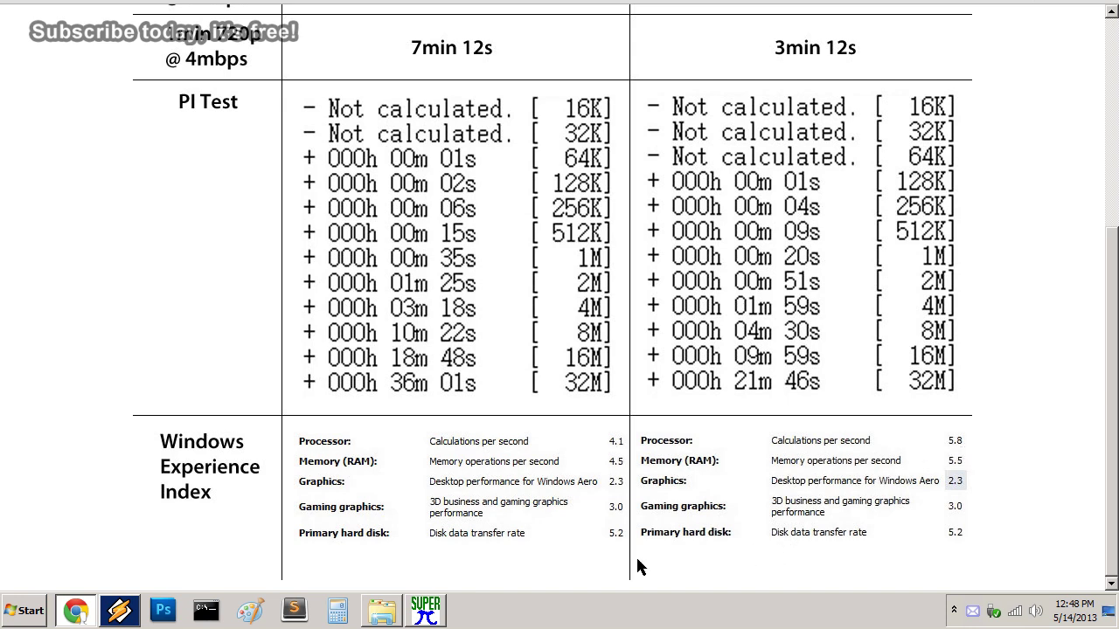
pyautogui.moveTo(389, 609)
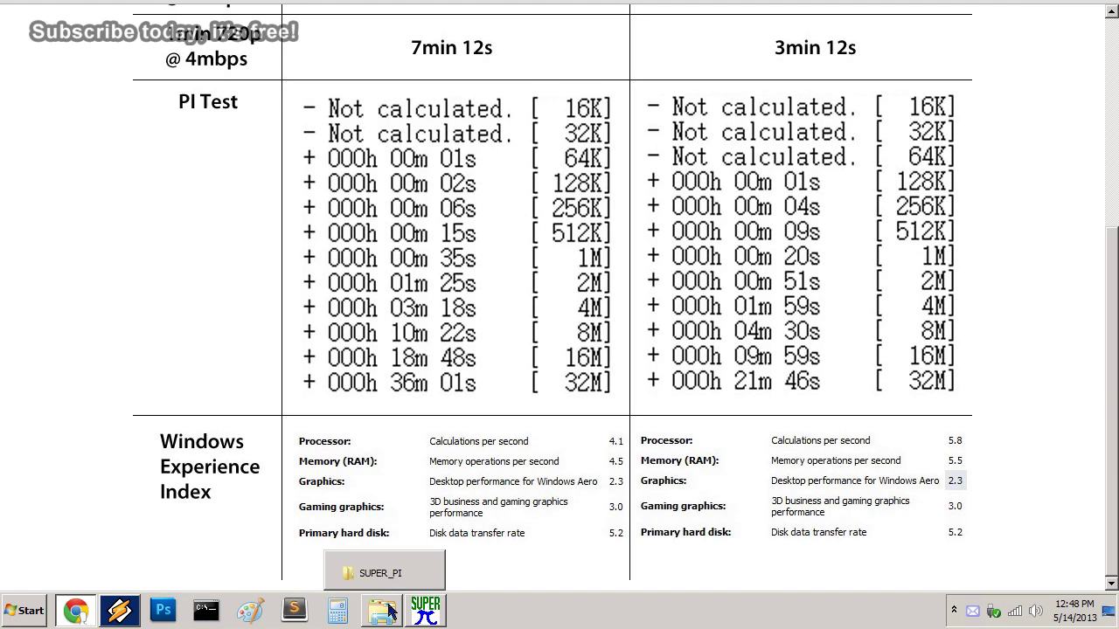
pyautogui.scroll(1, 599, 446)
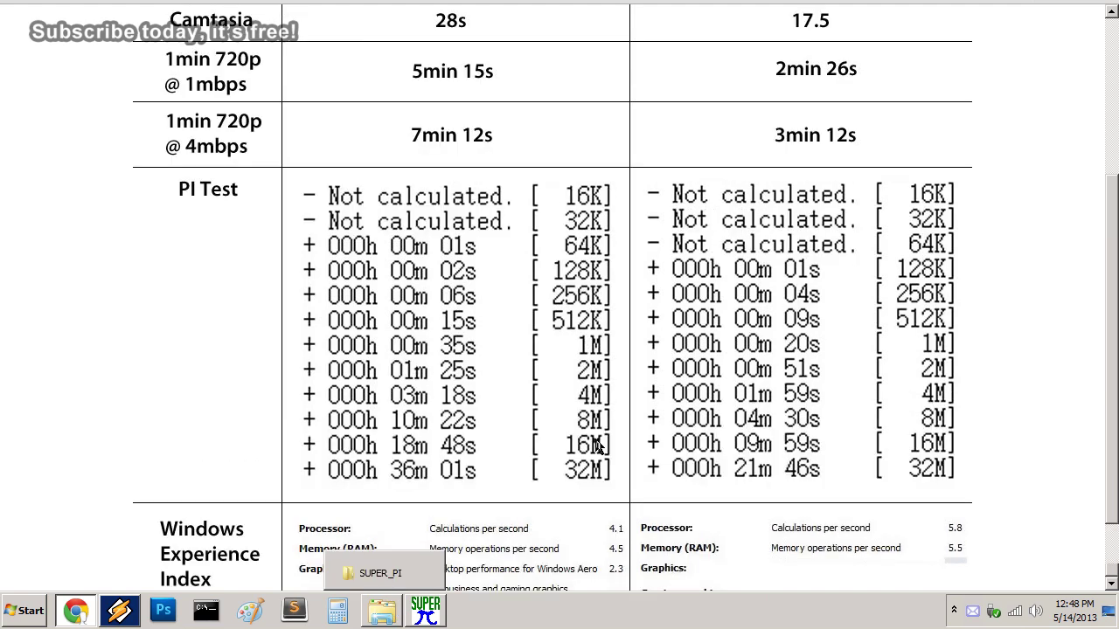
pyautogui.scroll(3, 597, 446)
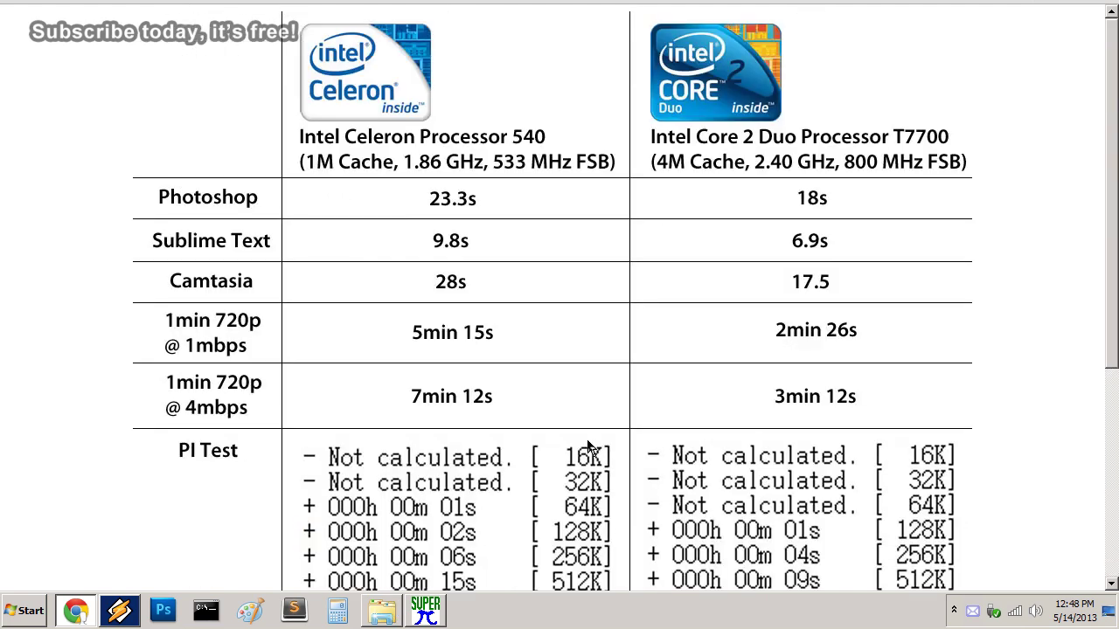